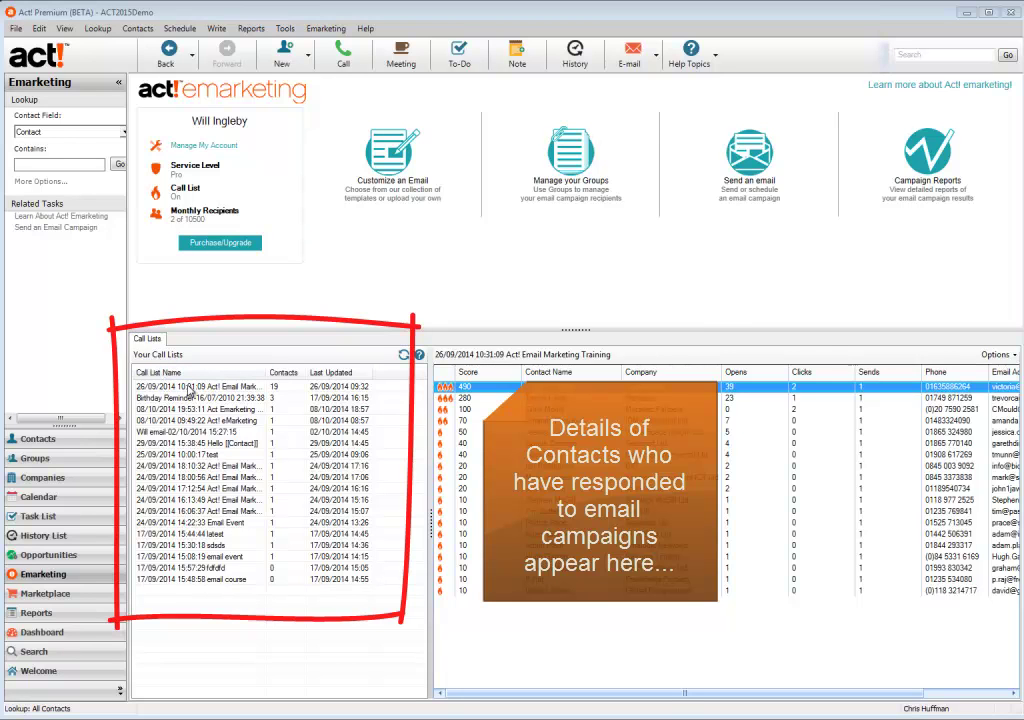
Open the 26/09/2014 10:31:09 Act! Email Marketing Training call list to show its 19 responding contacts
left_click(190, 388)
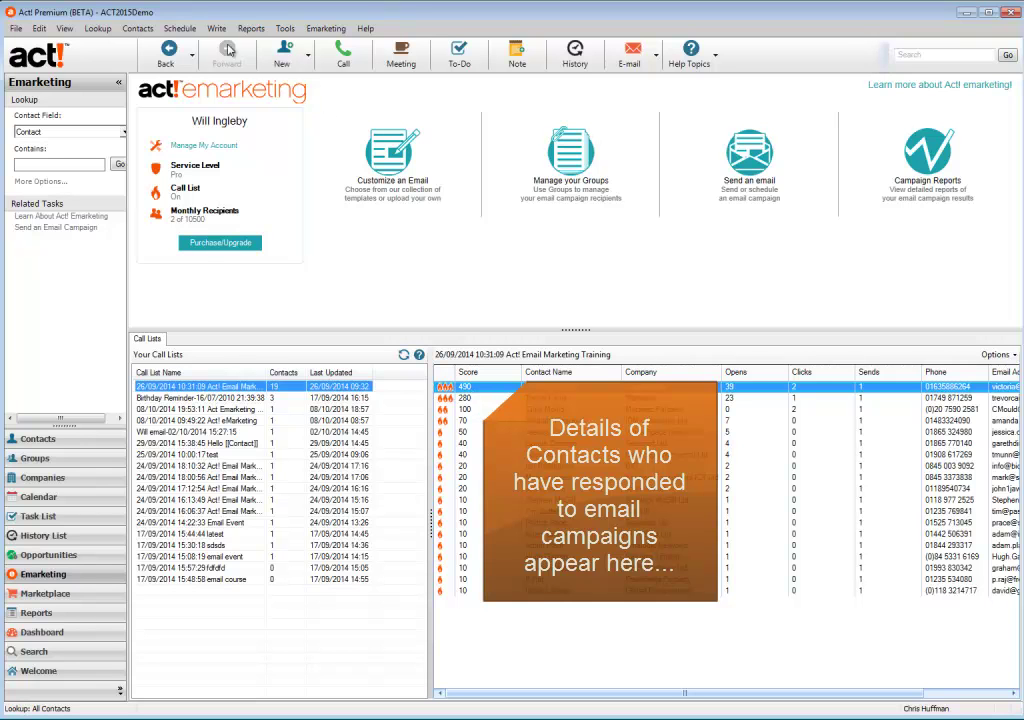
Create a new Smart Task named 'Email Campaign Follow Up' with Contact as the record type
left_click(178, 31)
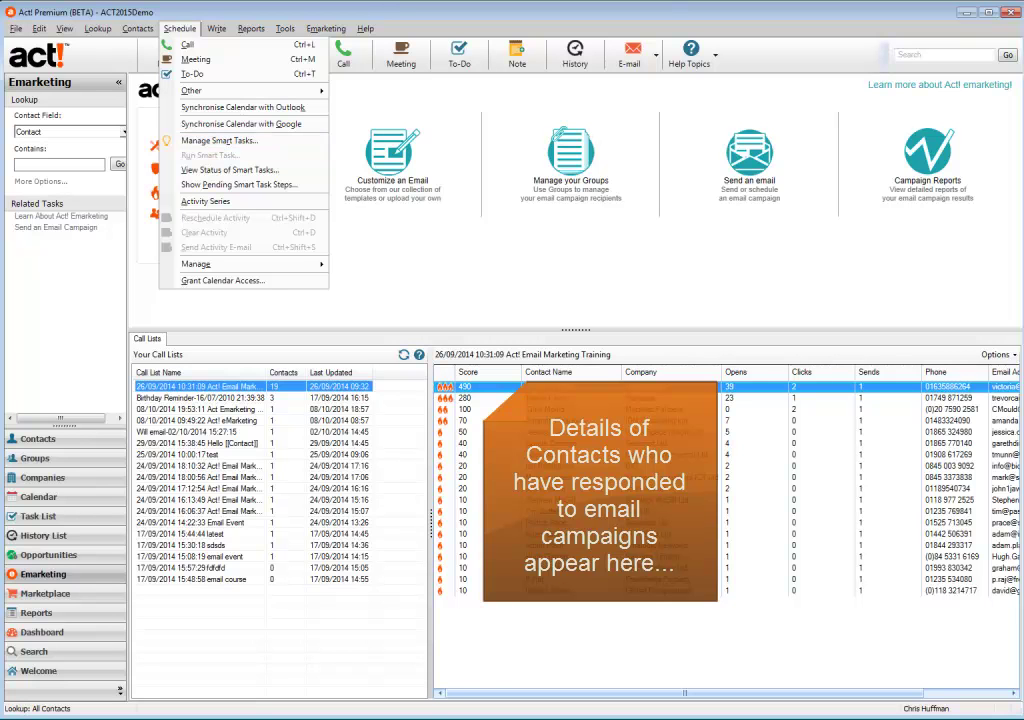
key("Escape")
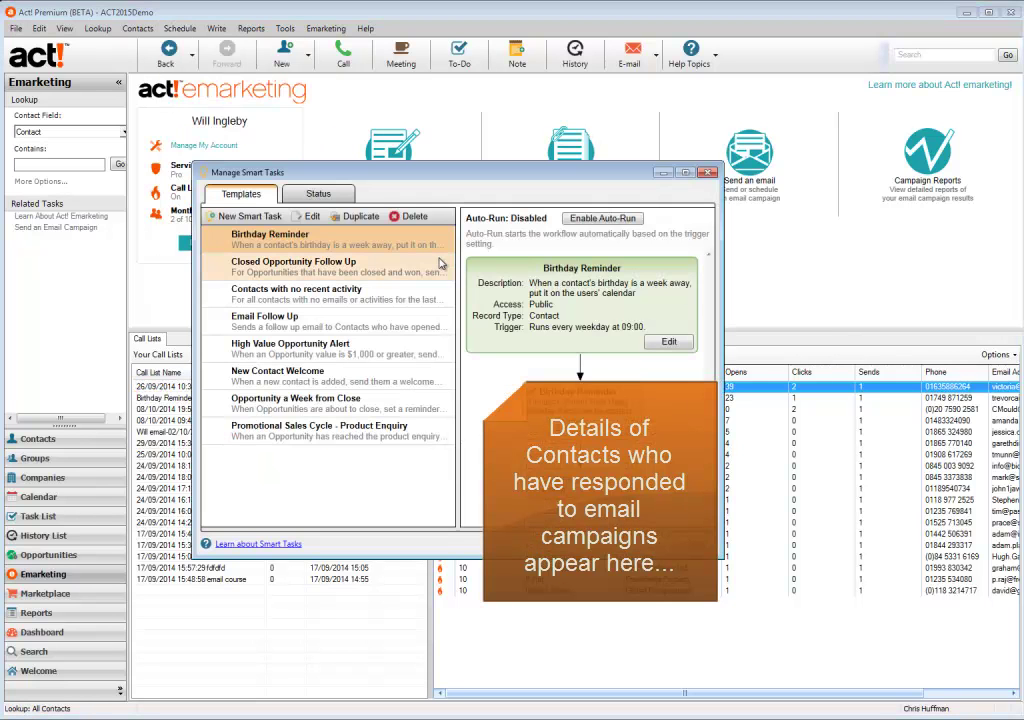
left_click(250, 216)
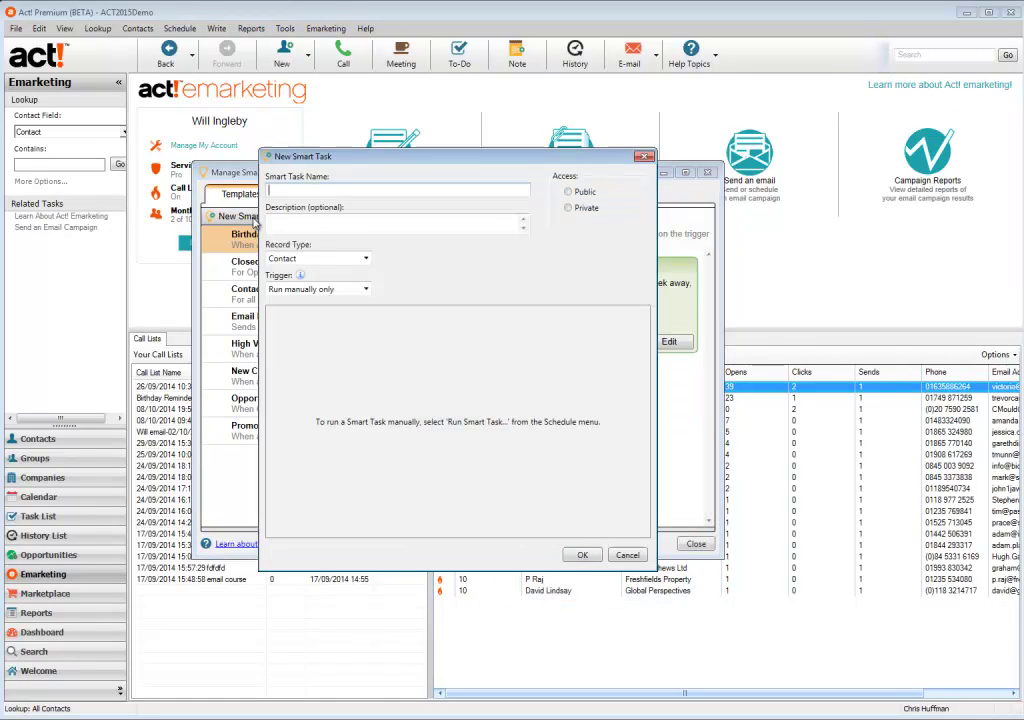
type("Em")
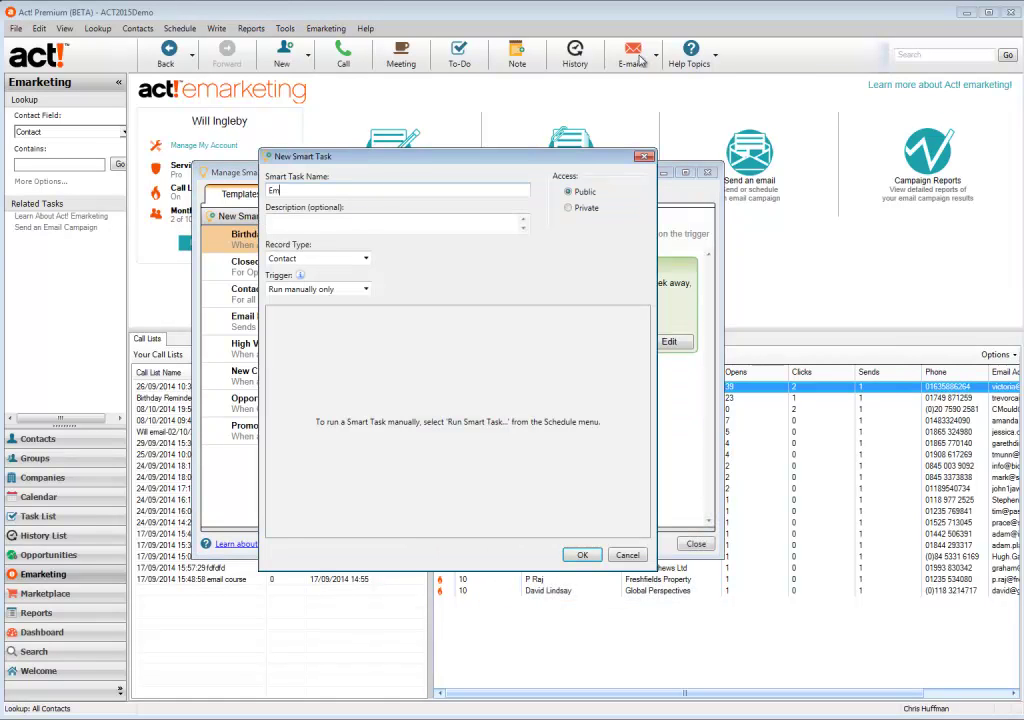
type("ail Campaign Follow Up")
left_click(366, 220)
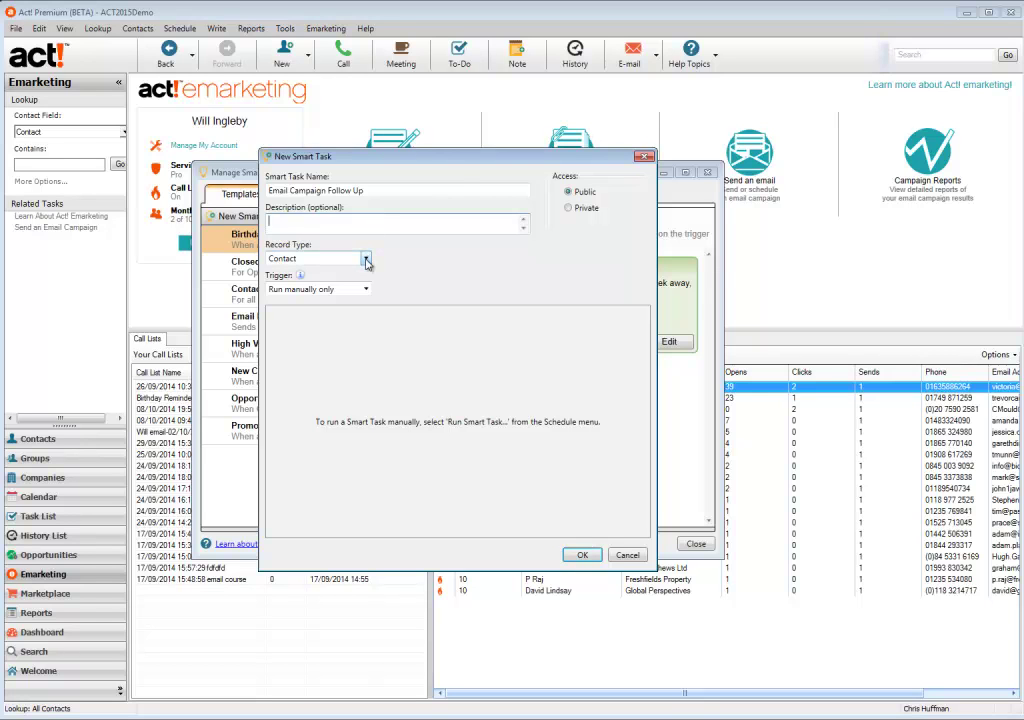
left_click(366, 259)
left_click(362, 272)
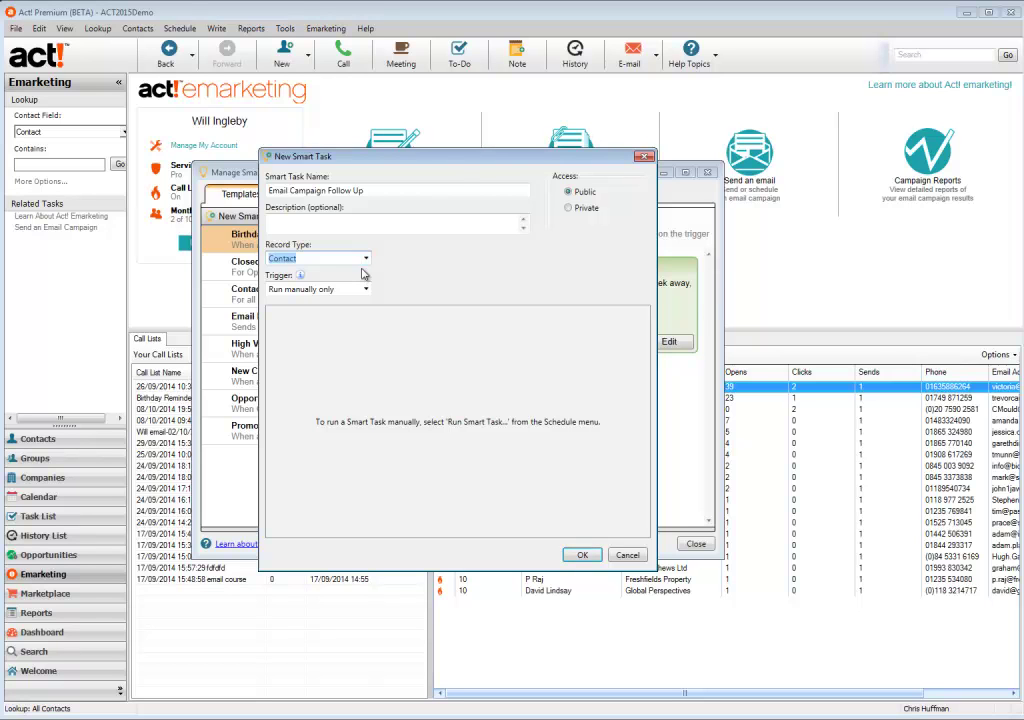
left_click(367, 290)
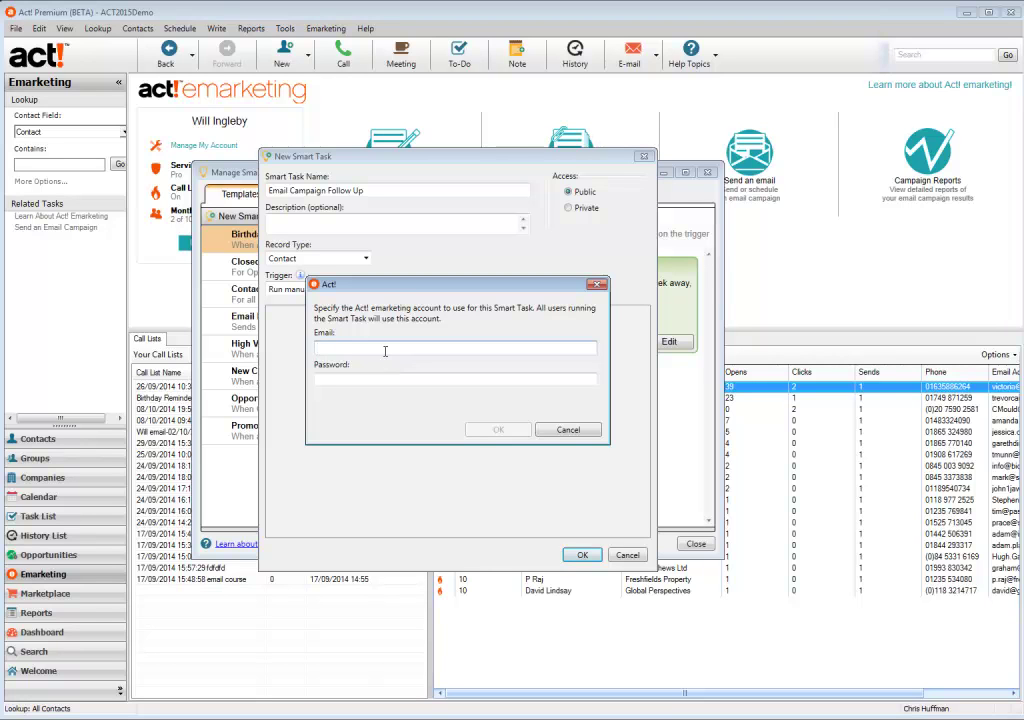
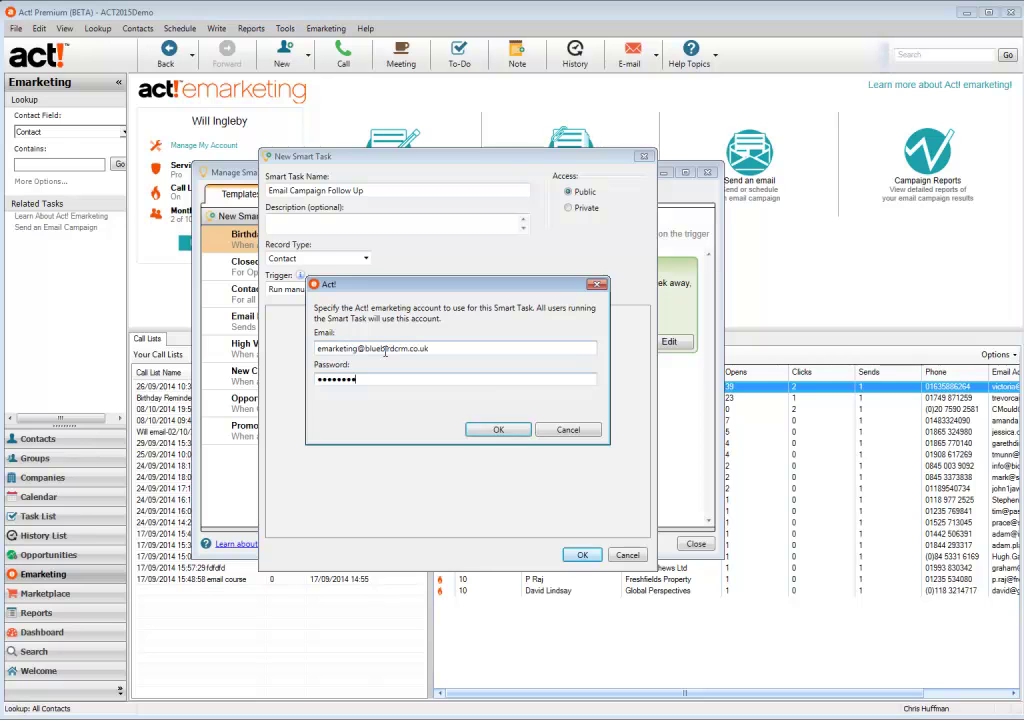
Set the trigger to 'Run when emarketing conditions are met' and sign in to the emarketing account
left_click(481, 432)
Trigger when the 26/09/2014 10:31:09 call list score is Greater Than 100
left_click(447, 462)
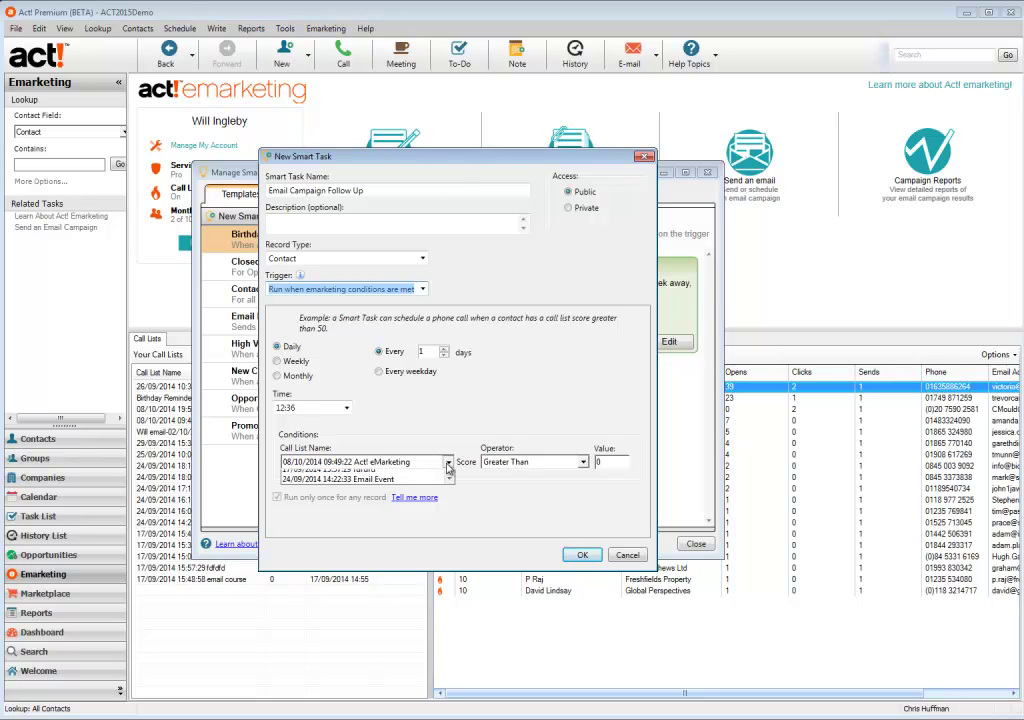
left_click_drag(449, 486, 455, 530)
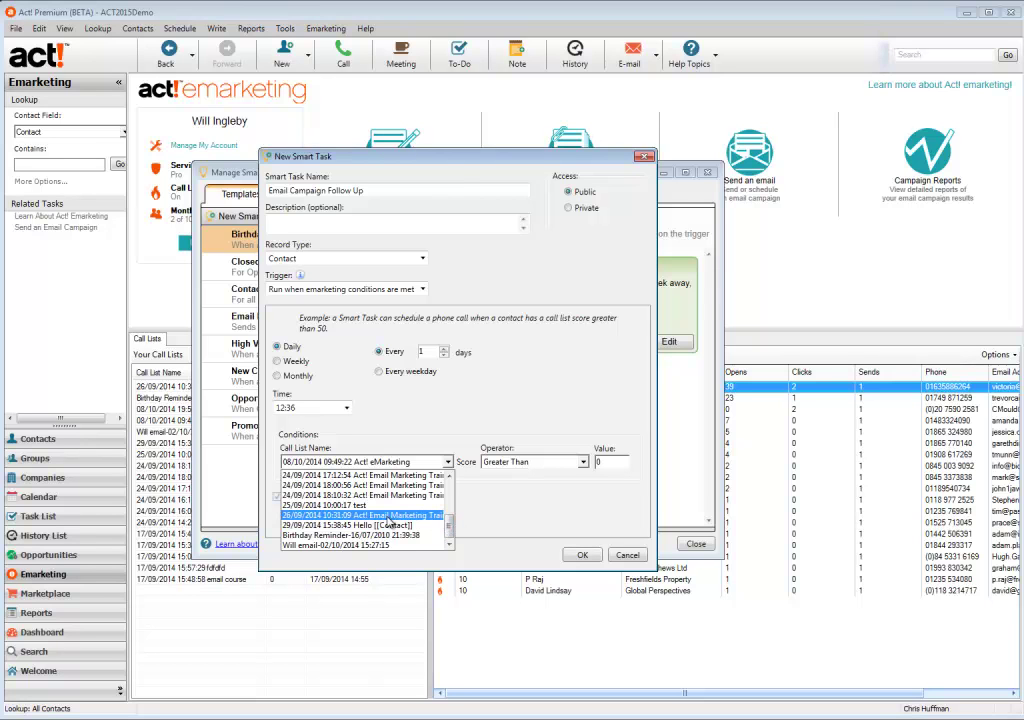
left_click(310, 515)
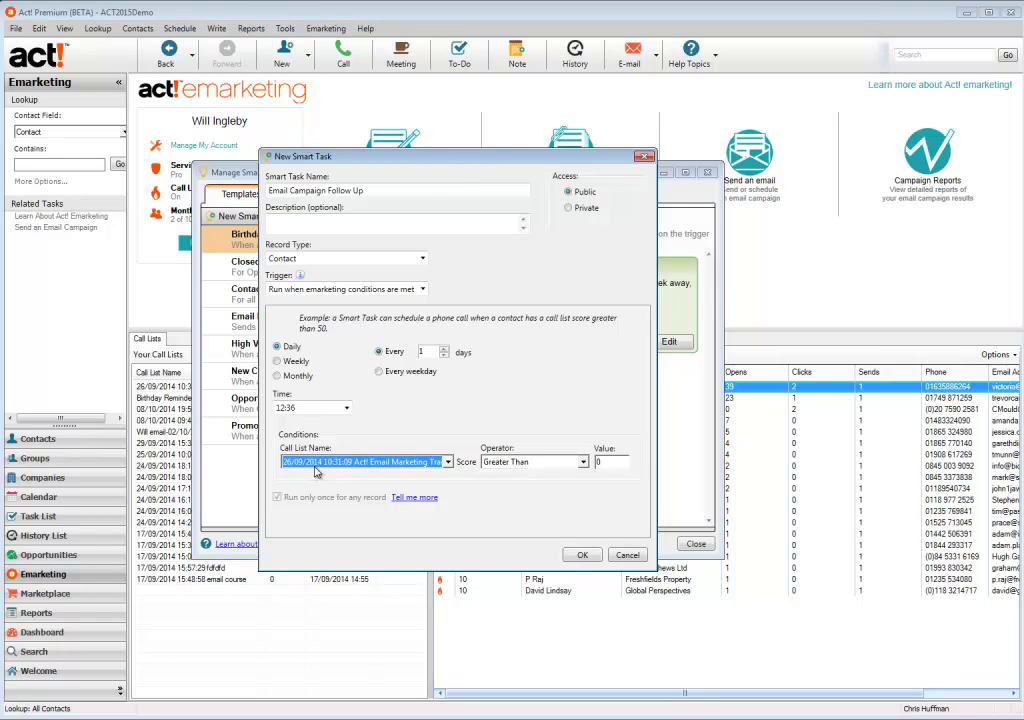
left_click(585, 466)
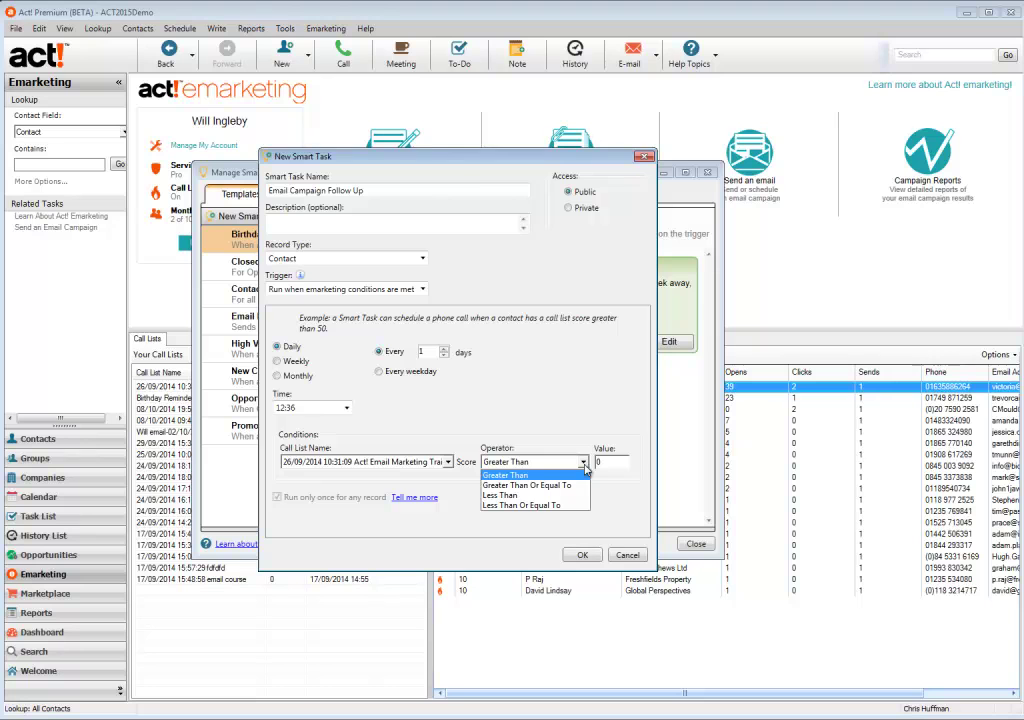
left_click(585, 475)
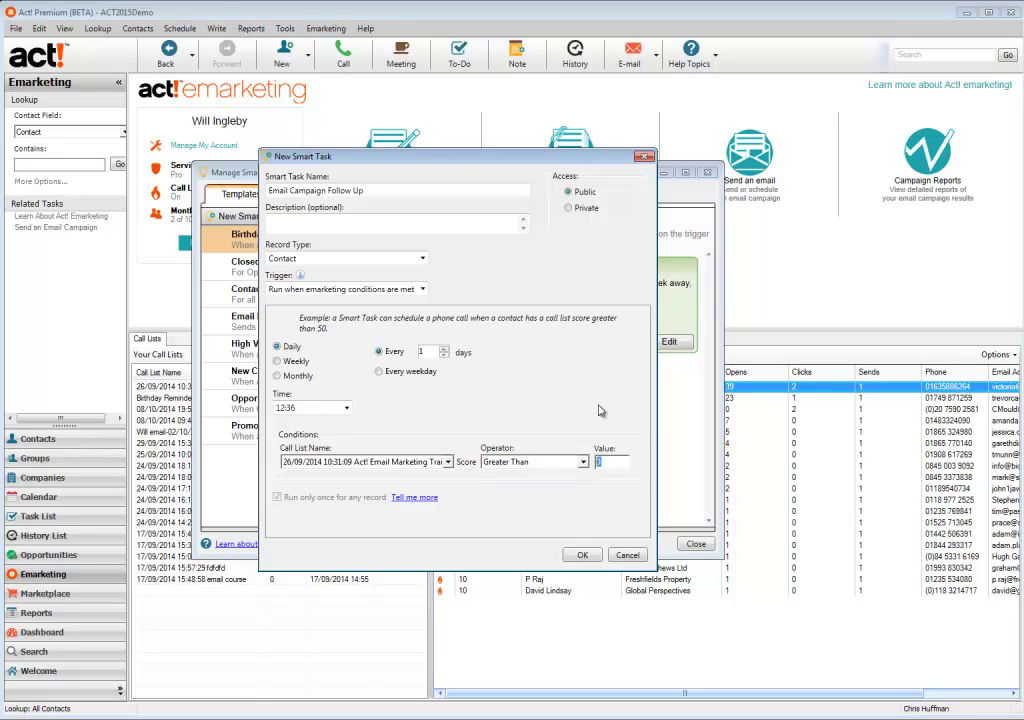
type("100")
Run the check every weekday at 11:30
left_click(379, 372)
left_click(346, 408)
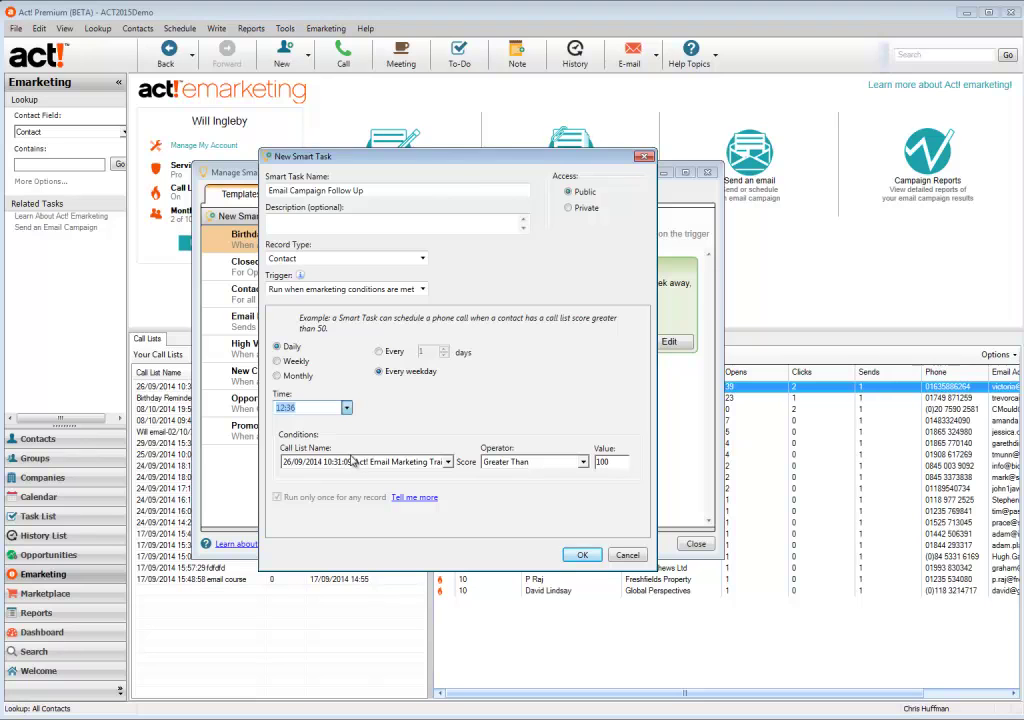
type("11:30")
Save the Smart Task, then add a Send Email Campaign step after signing in to the emarketing account
left_click(582, 554)
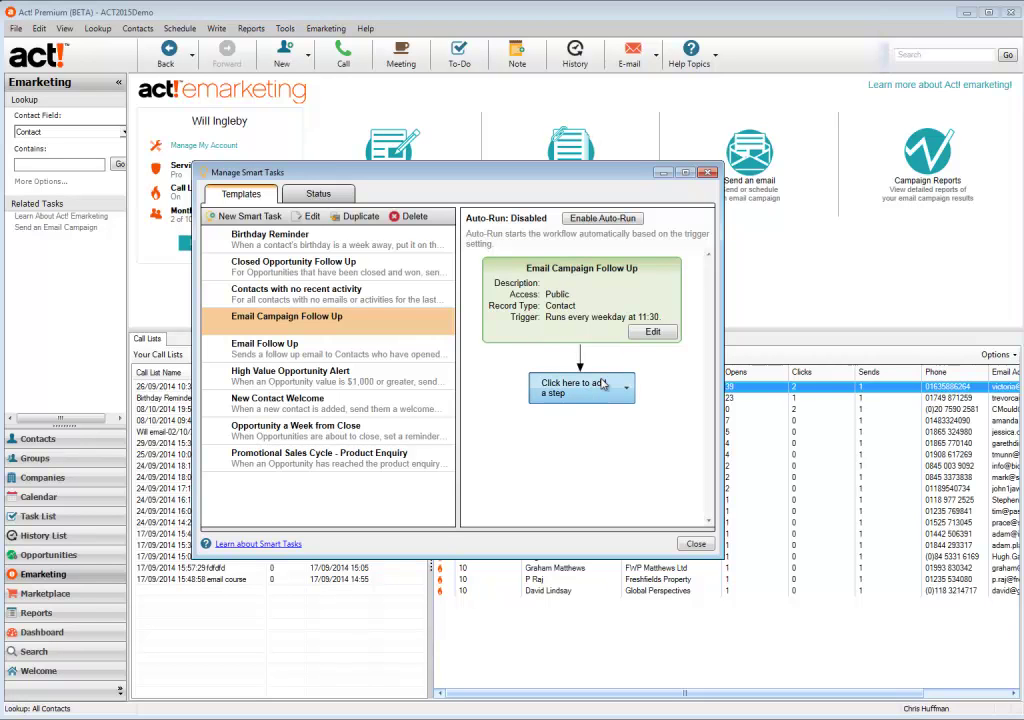
left_click(603, 385)
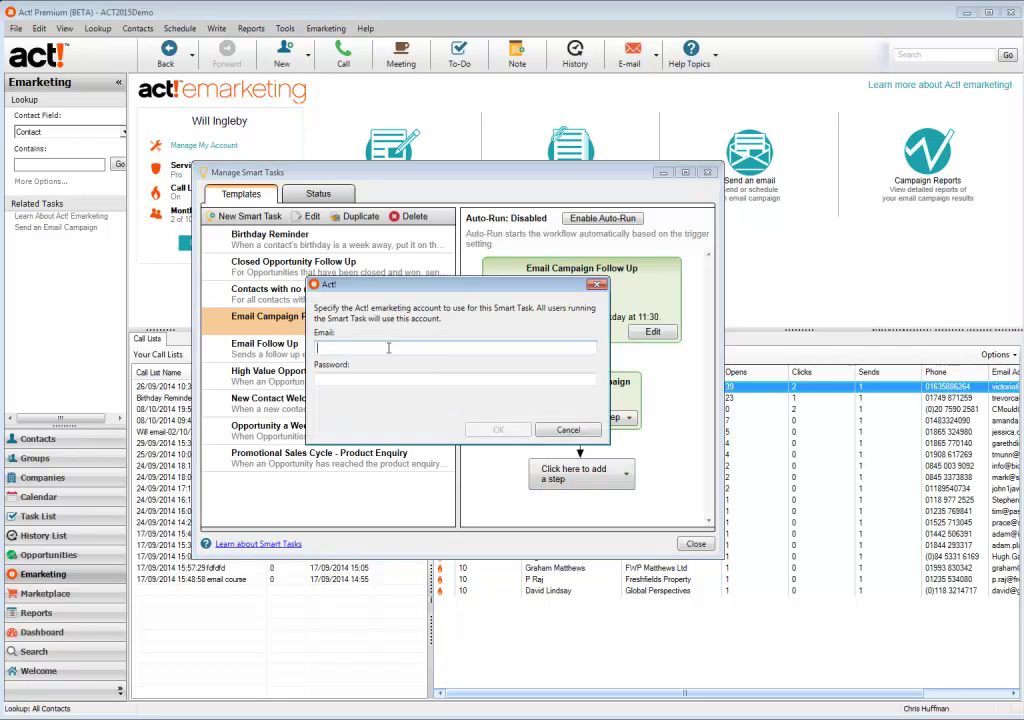
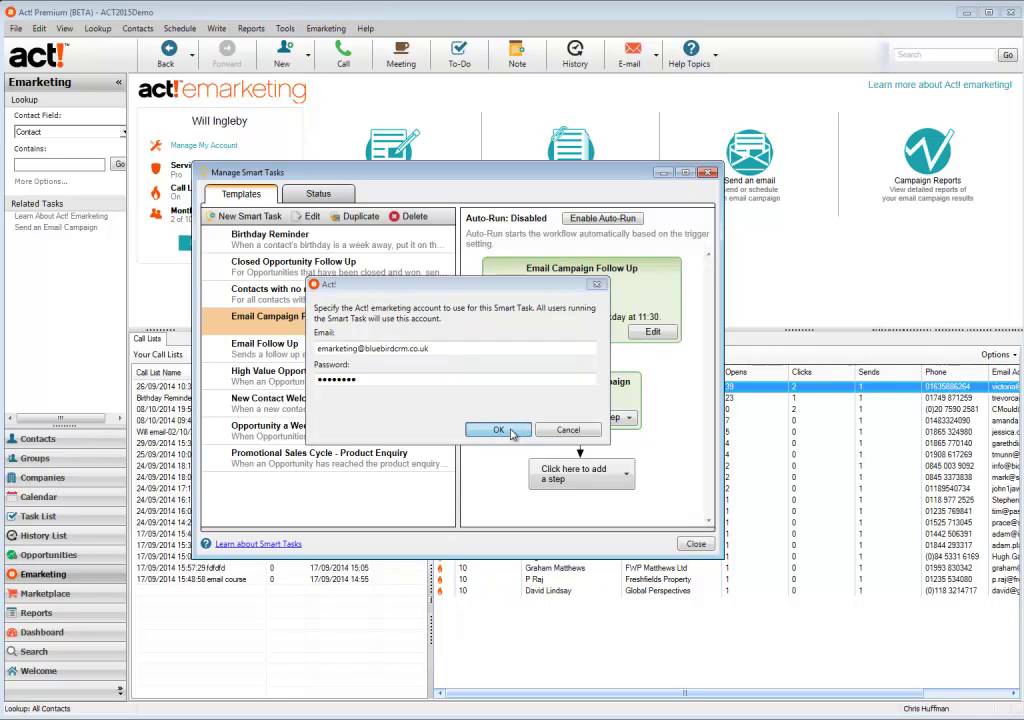
left_click(512, 433)
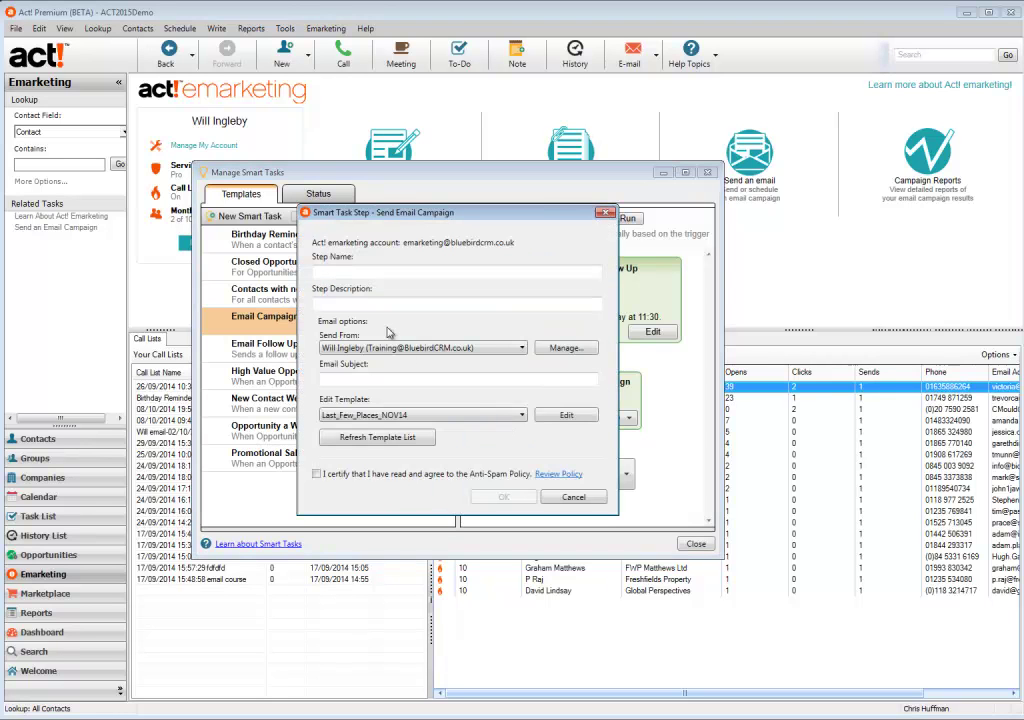
Review the sender profiles and keep the original sender for the 'Follow Up Email' step
left_click(338, 270)
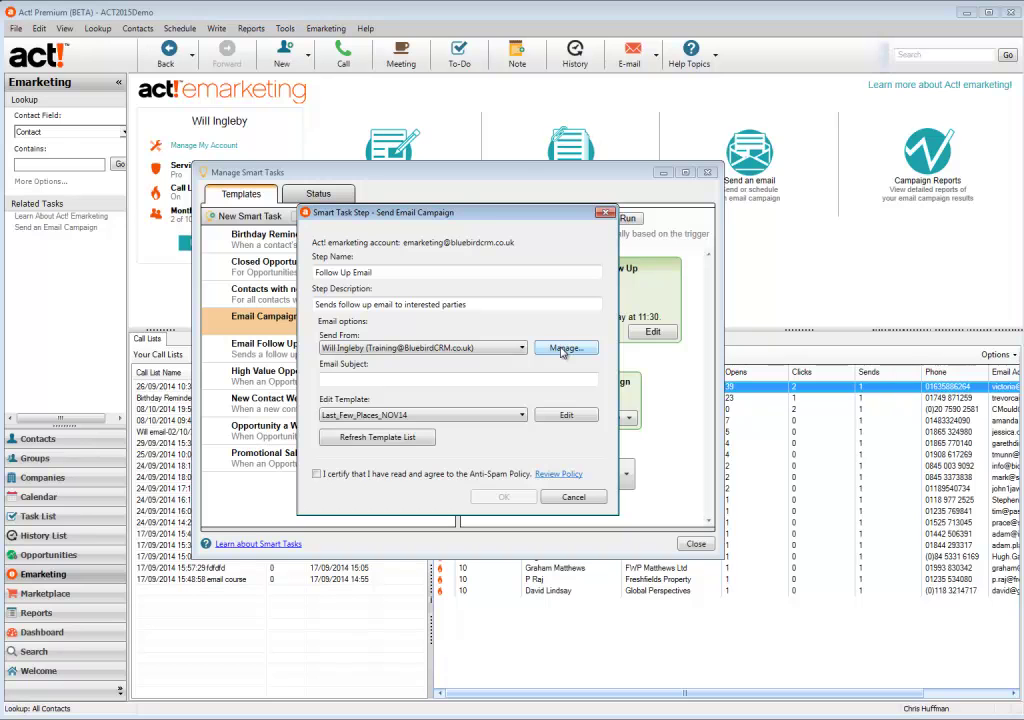
left_click(570, 347)
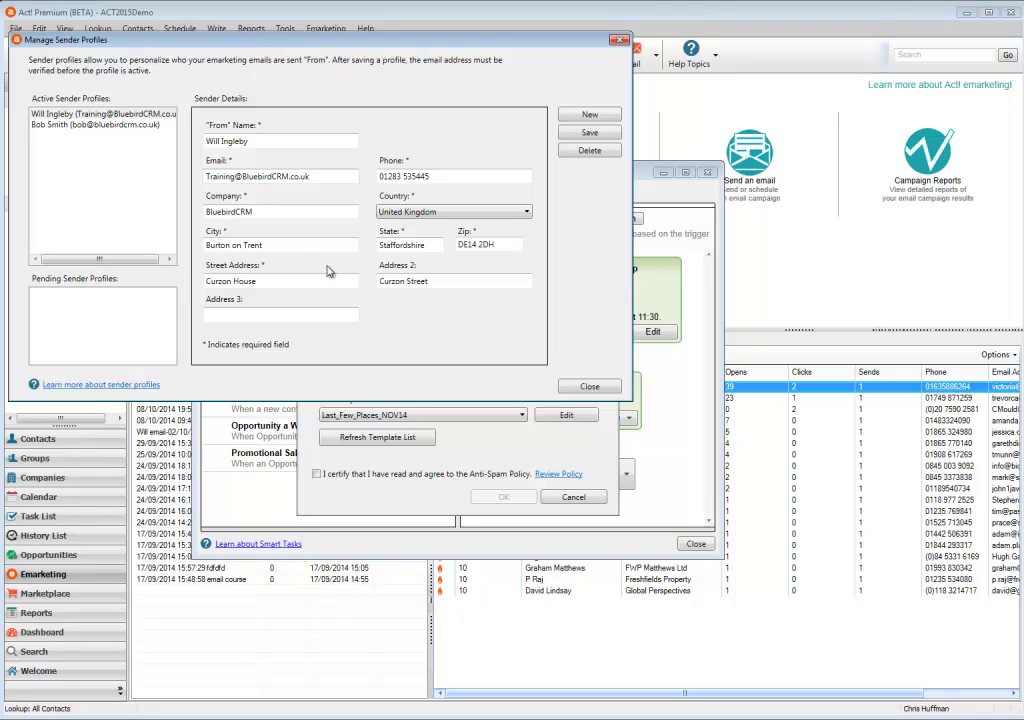
left_click(105, 124)
left_click(105, 114)
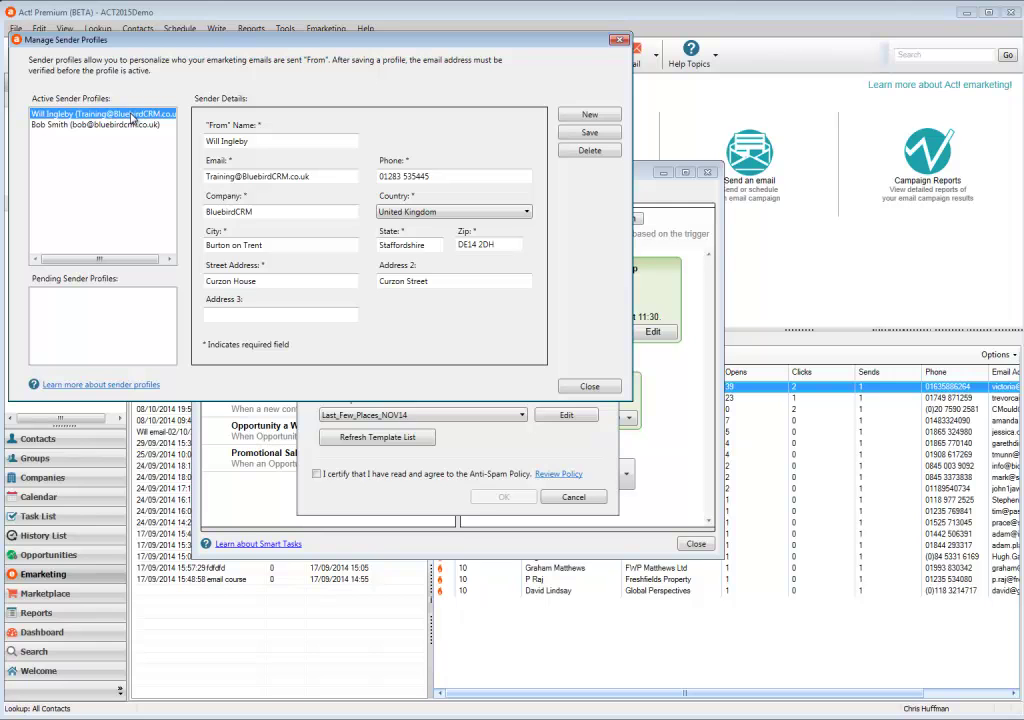
left_click(618, 40)
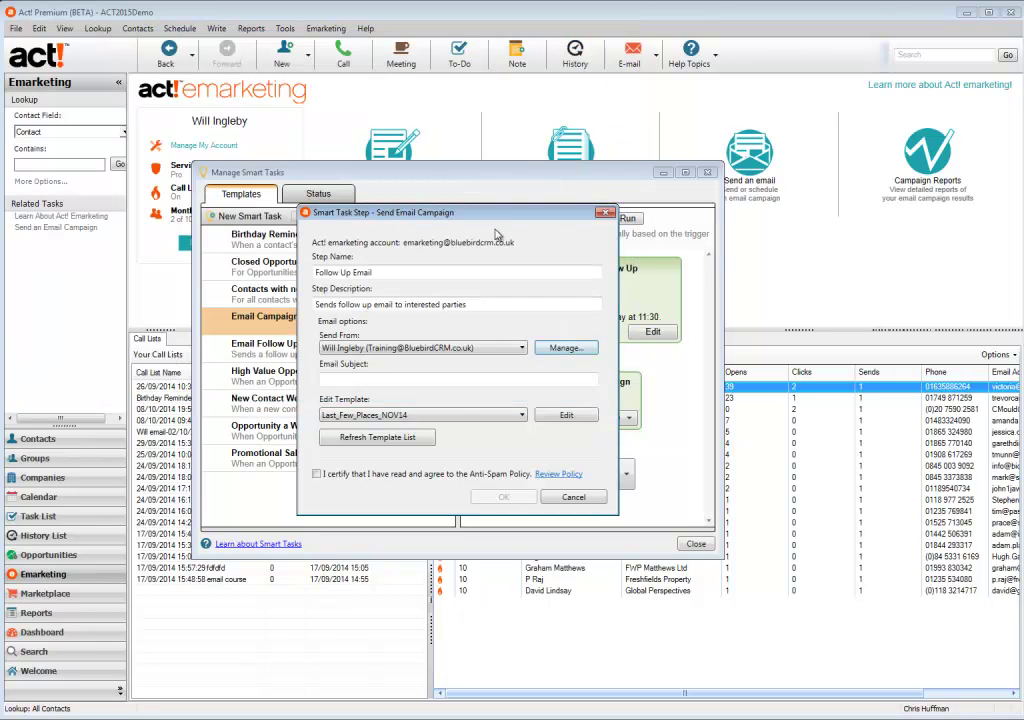
left_click(505, 379)
Use subject 'Great News!', refresh to the Last_Few_Places_NOV14b template, and accept the Anti-Spam Policy
type("Great News!")
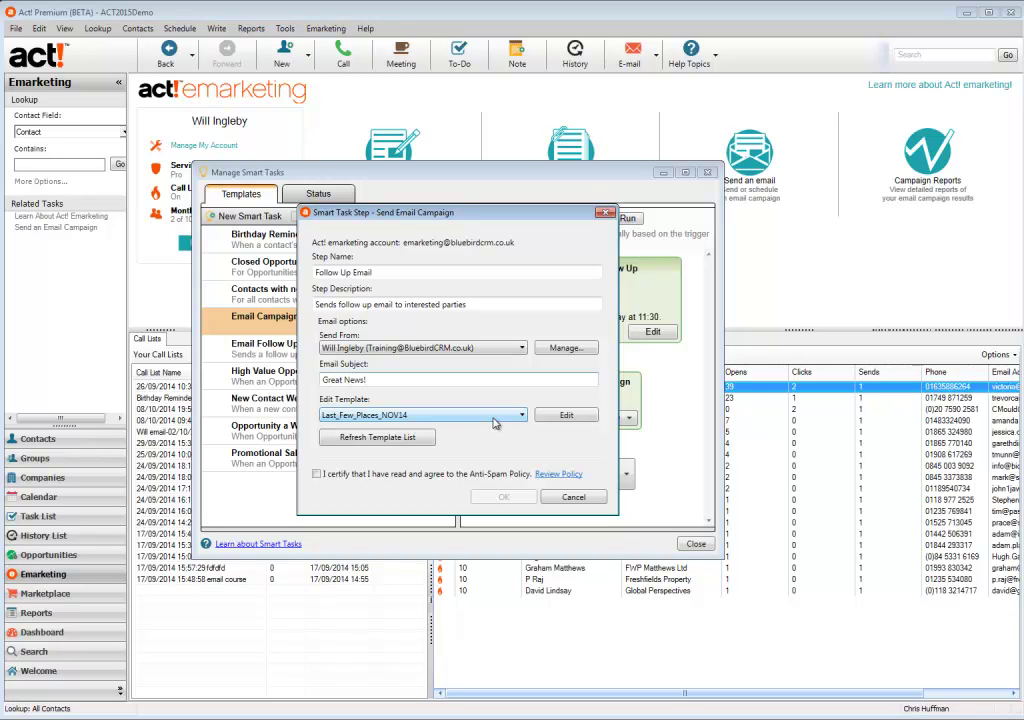
left_click(494, 422)
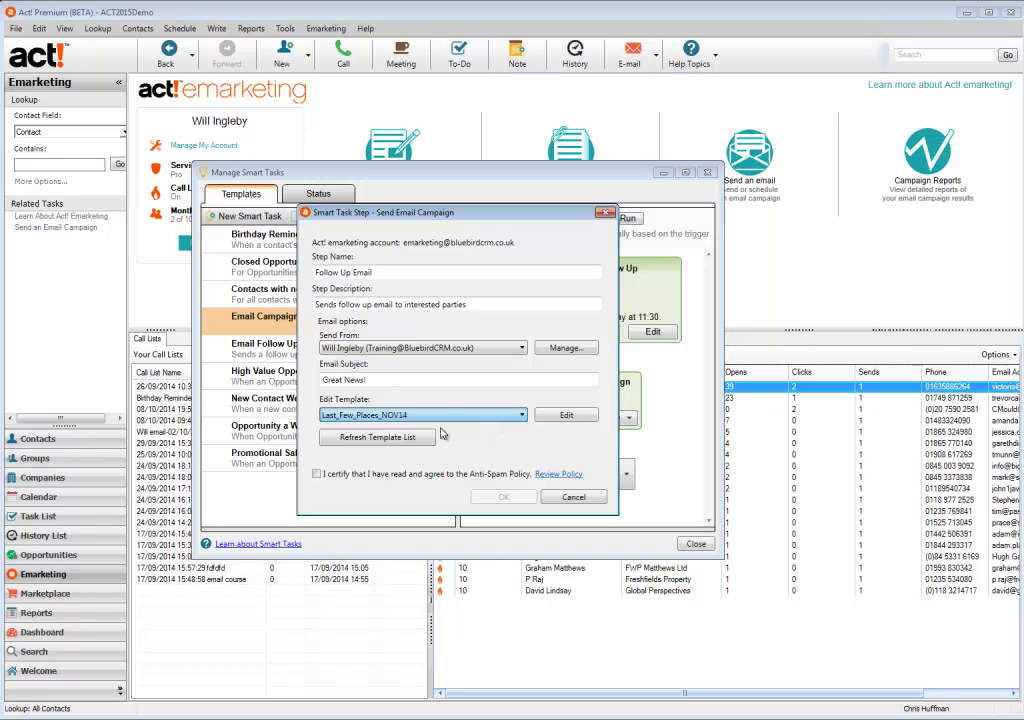
left_click(397, 441)
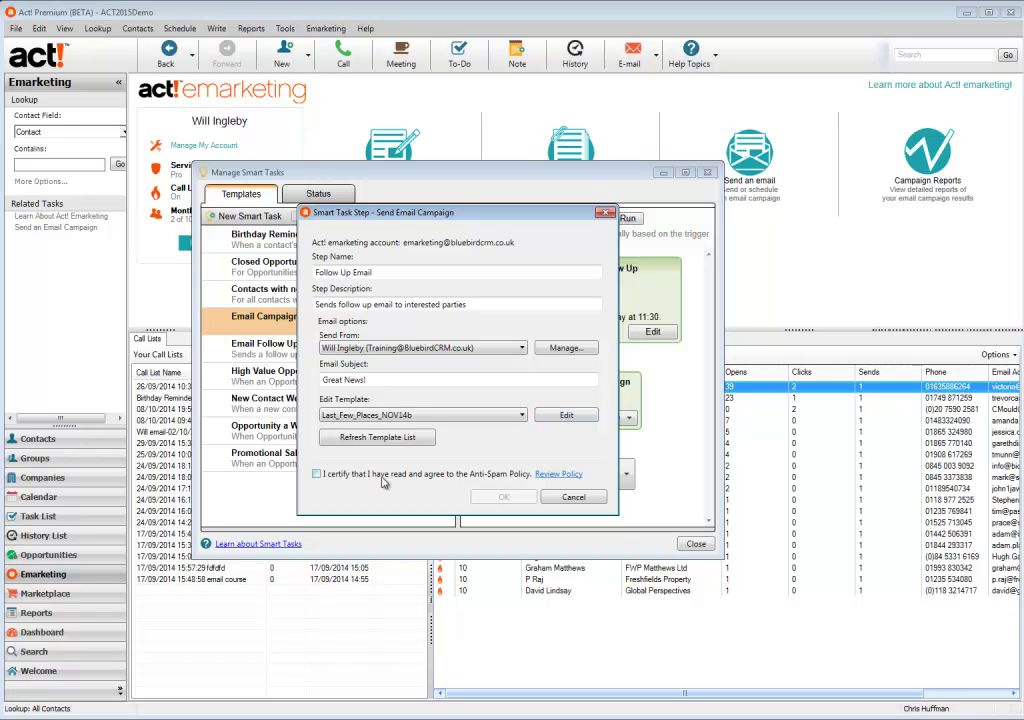
left_click(318, 476)
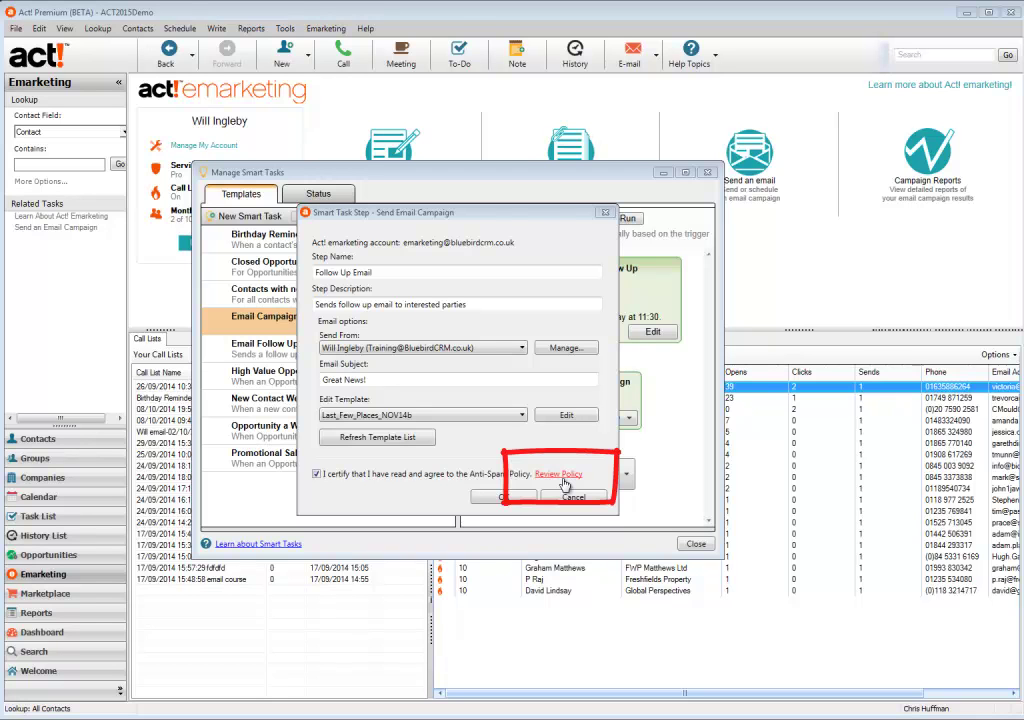
Save the Send Email Campaign step to the workflow
left_click(510, 498)
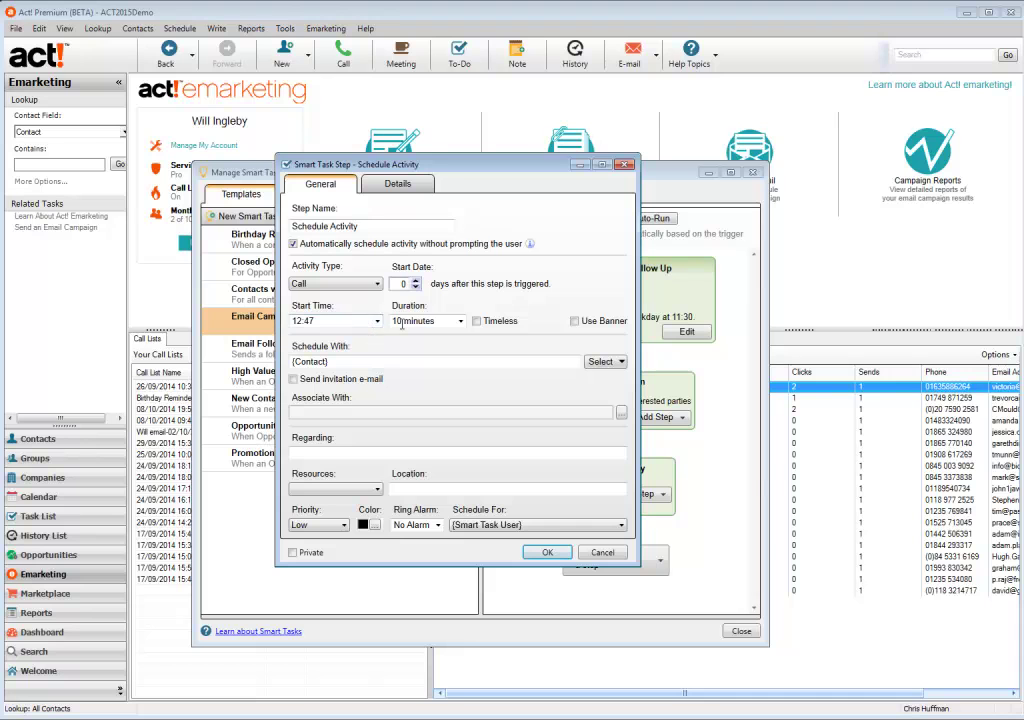
Make the call timeless and paste the urgent follow-up Regarding text, capitalising 'Responded'
left_click(478, 326)
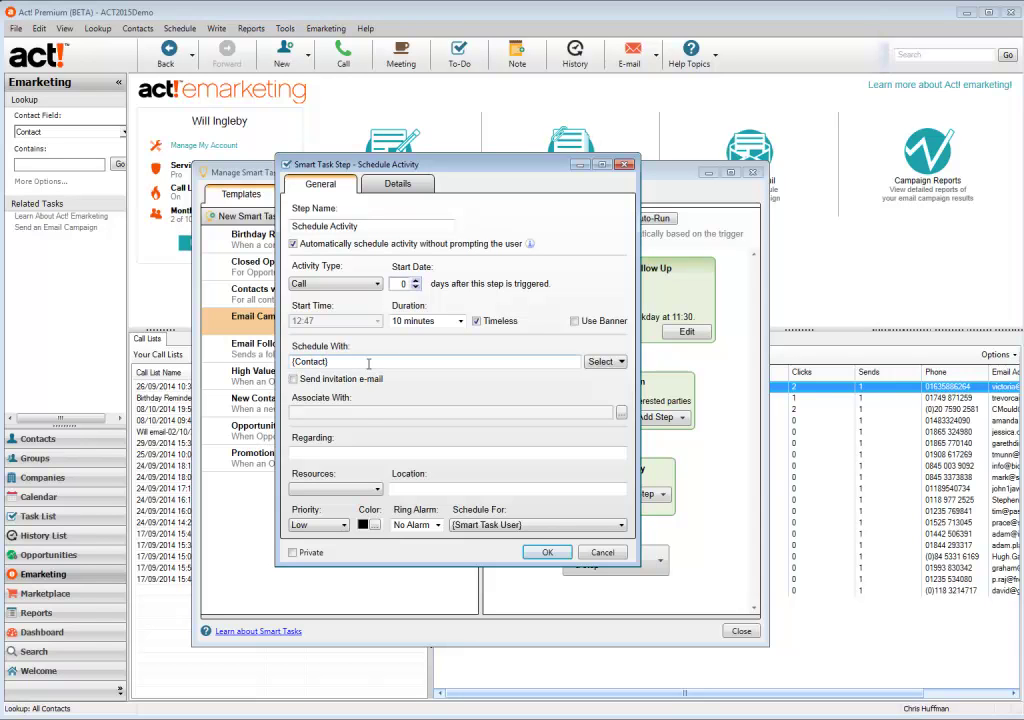
left_click(287, 366)
left_click_drag(519, 176, 458, 191)
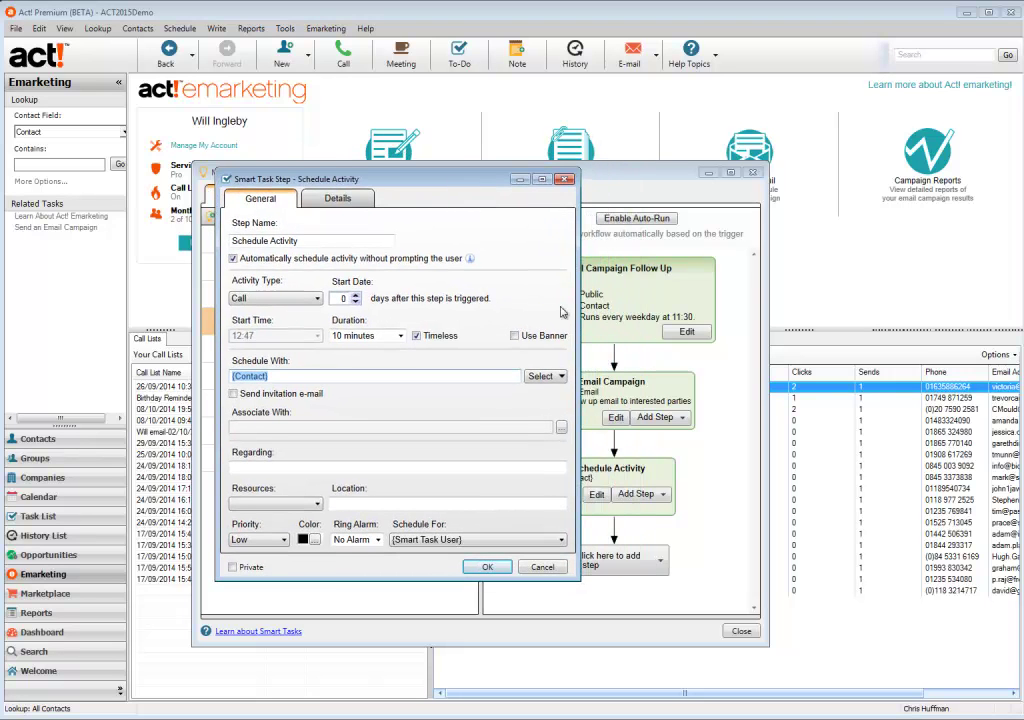
left_click(392, 466)
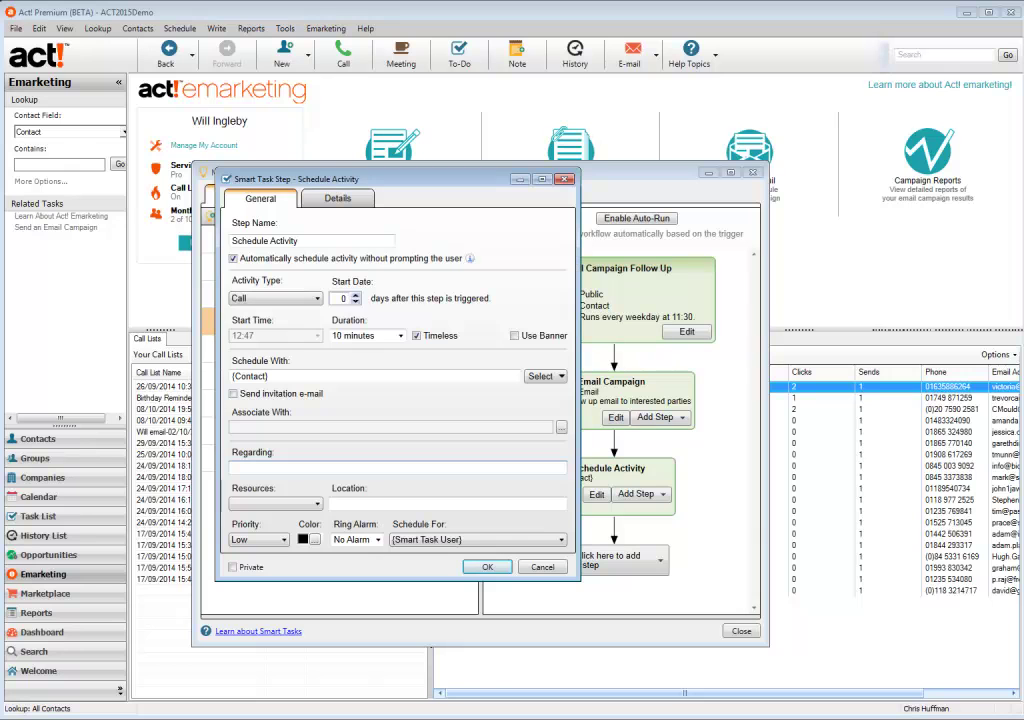
type("Urgent Follow Up Required - Contact responded Positively to Email Campaign ABC123")
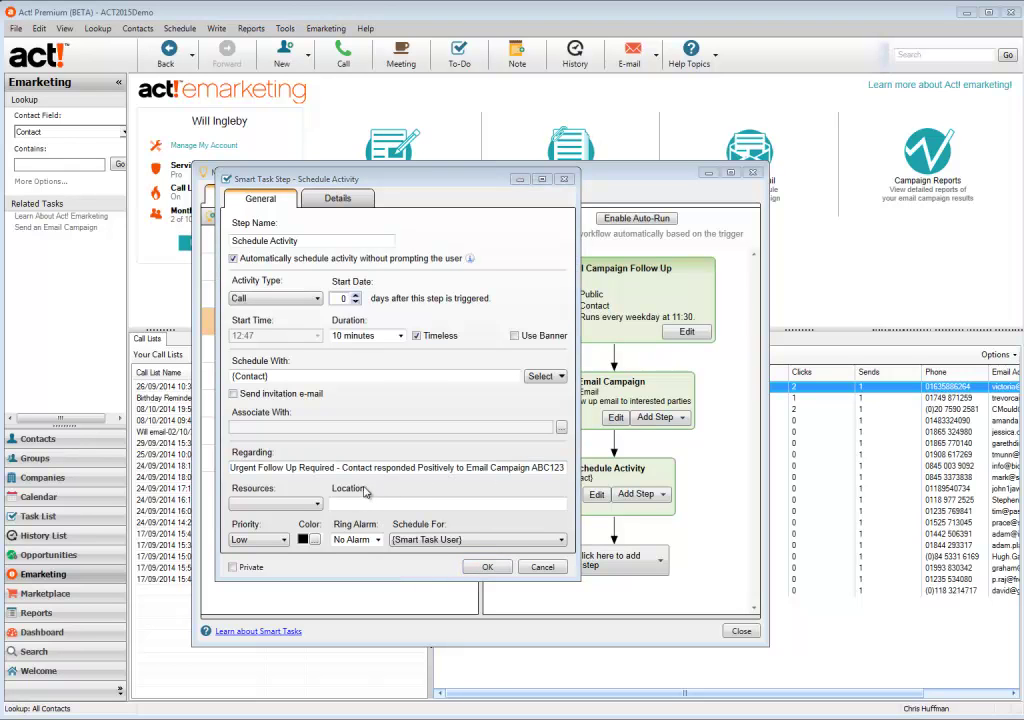
left_click(375, 467)
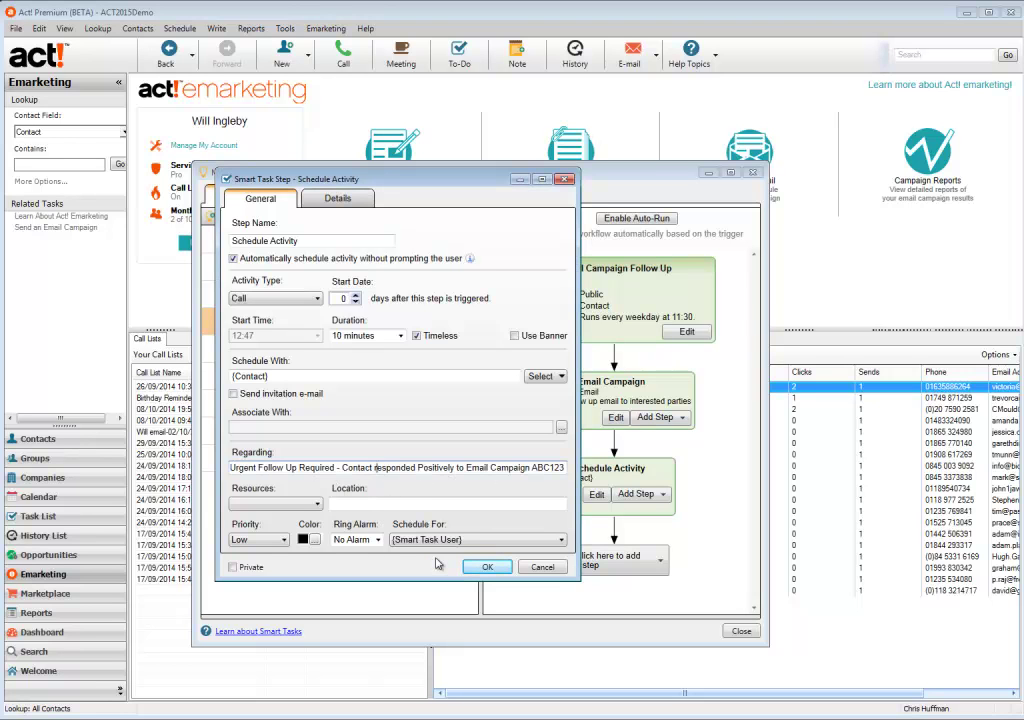
key("Delete")
type("R")
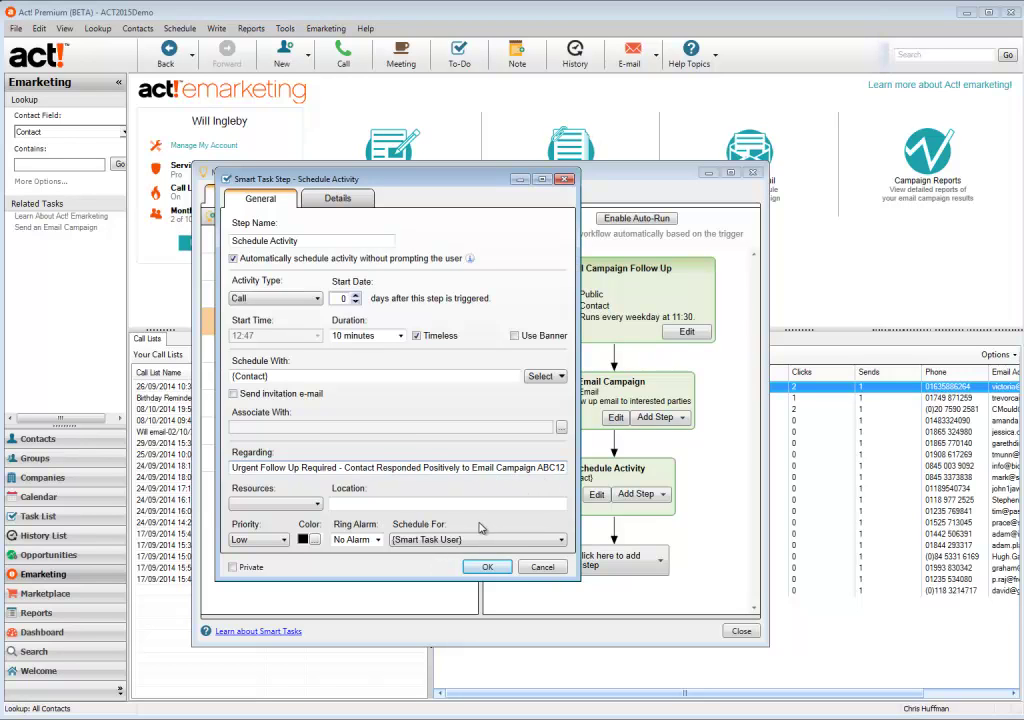
Set the call to High priority with a 0-minute alarm, scheduled for a specific user
left_click(272, 543)
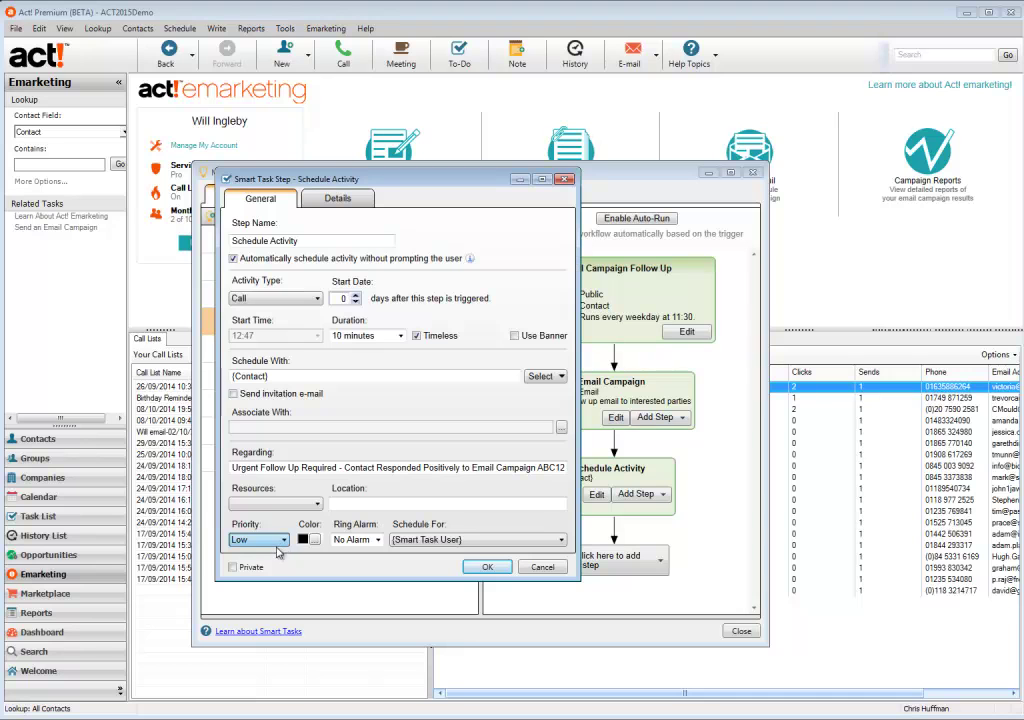
key("h")
left_click(378, 540)
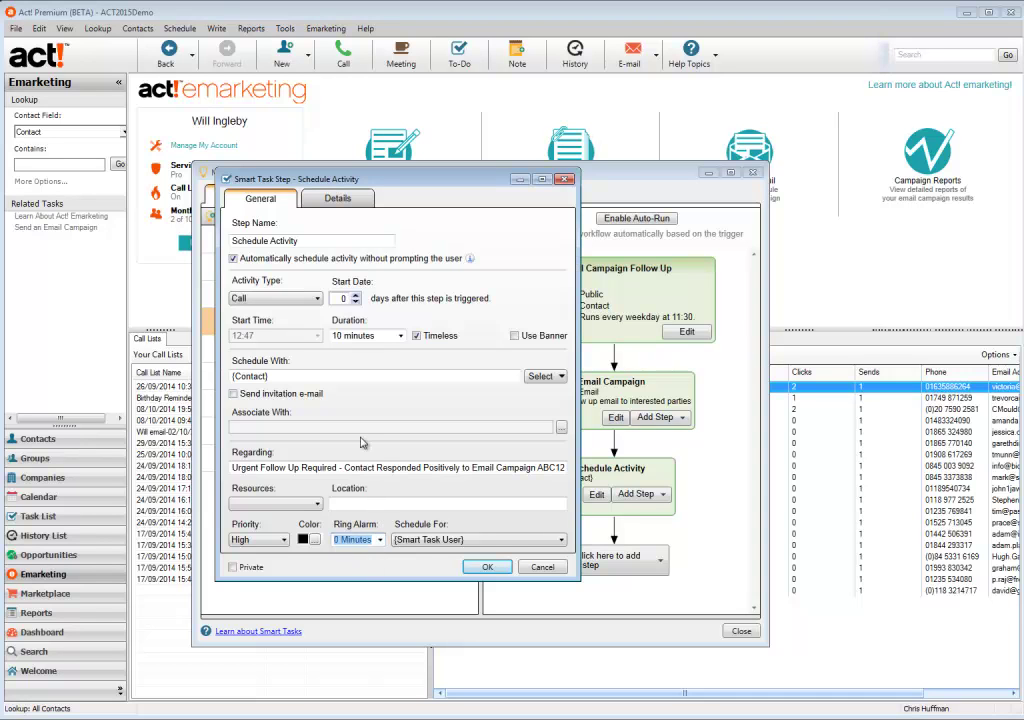
left_click(549, 542)
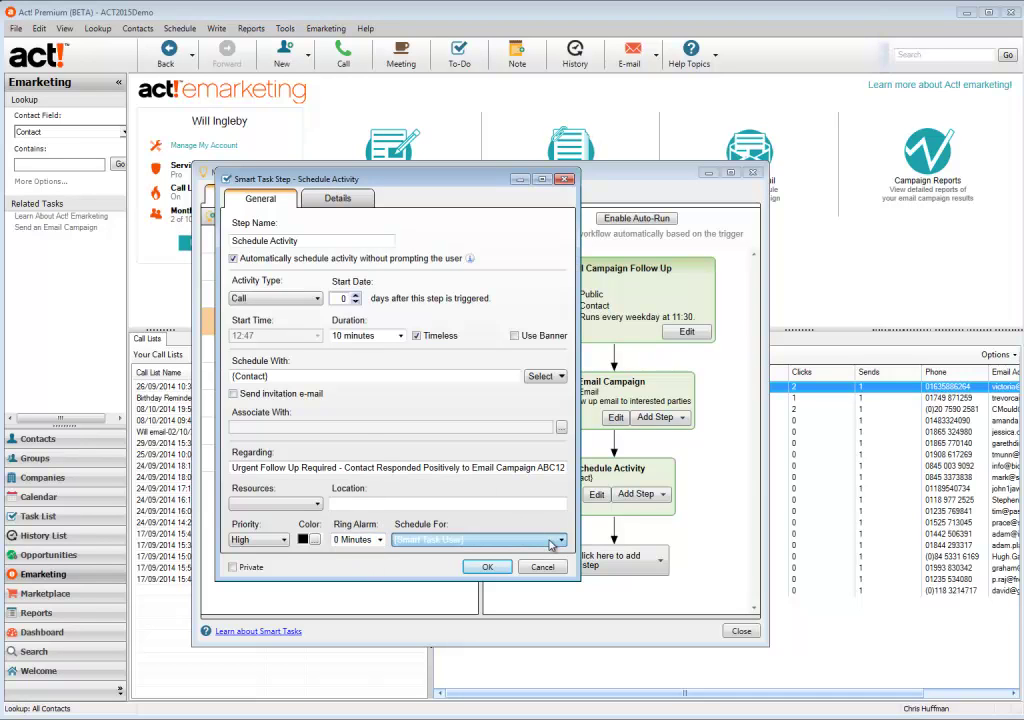
left_click(494, 566)
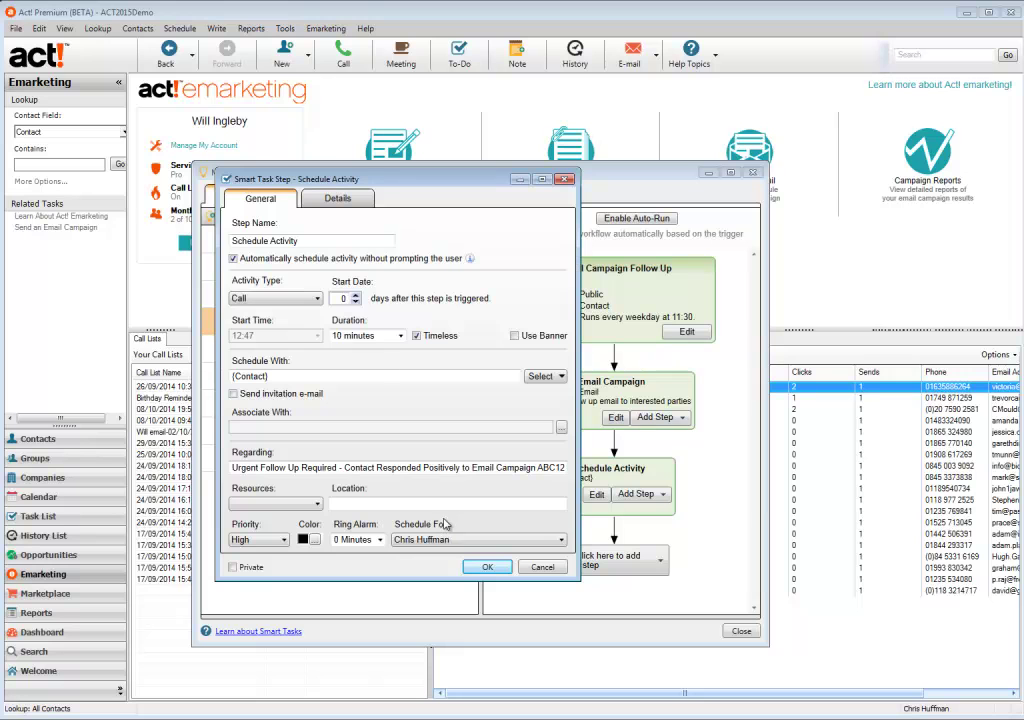